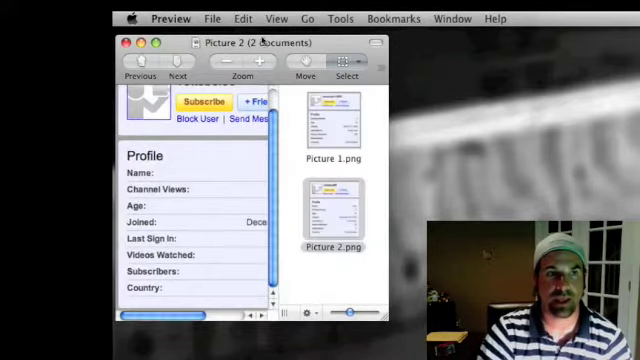
Enlarge and shift the Preview window right, view Picture 1, then return to Picture 2.
mouse_move(386, 316)
mouse_down()
mouse_move(426, 356)
mouse_move(484, 356)
mouse_up()
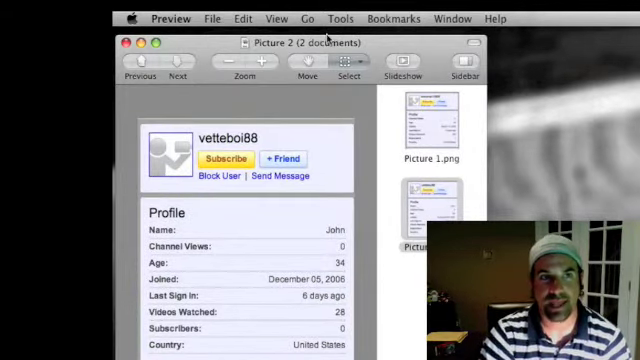
drag(250, 43, 345, 48)
click(518, 118)
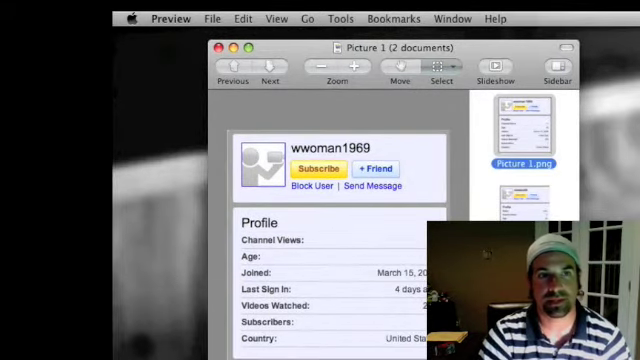
key(Down)
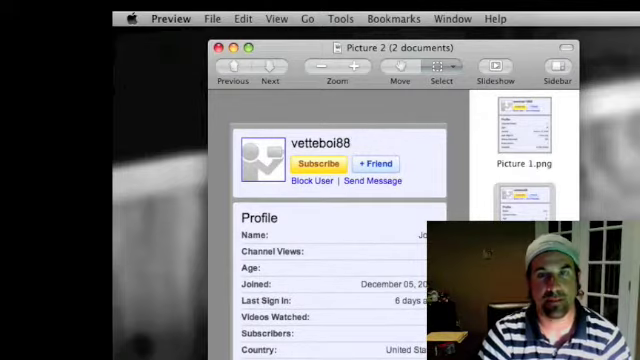